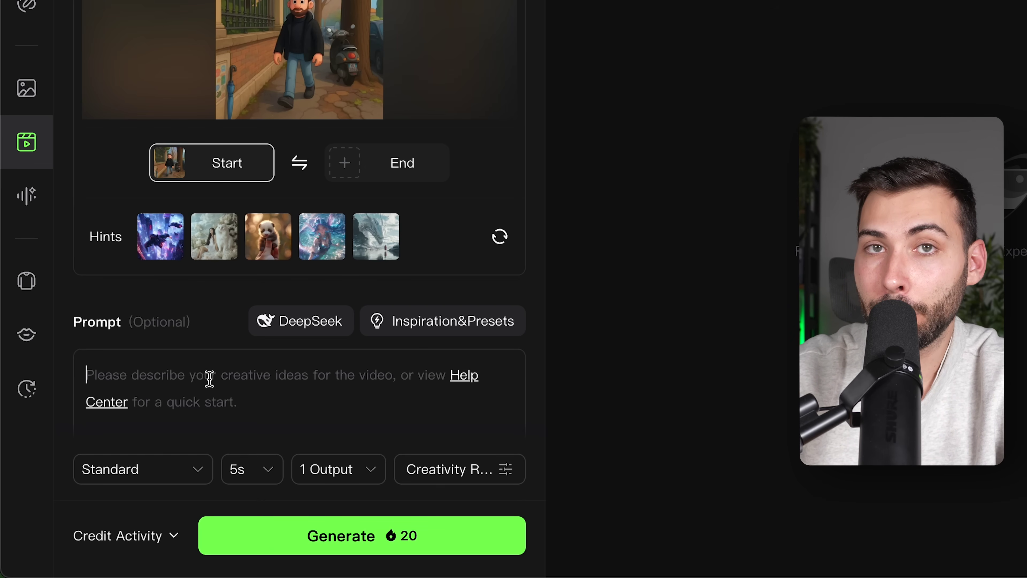
Step: Enter the video prompt "El personaje coge le paraguas, luego se sube a la moto y se va conduciendo"
{"action": "type", "text": "El personaje coge le paraguas, luego se sube a la moto y se va conduciendo"}
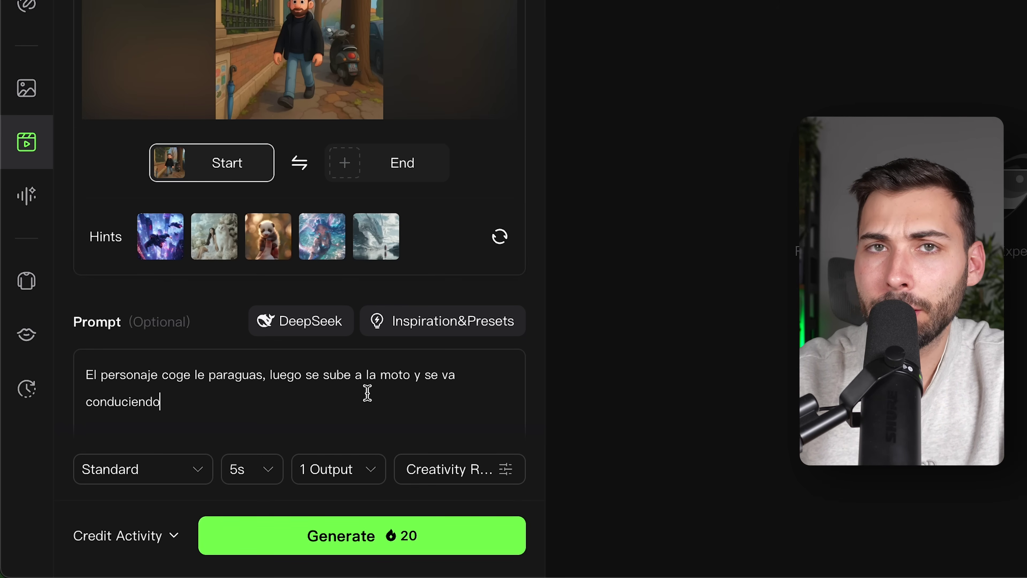
{"action": "scroll", "coordinate": [409, 335], "scroll_direction": "down", "scroll_amount": 3}
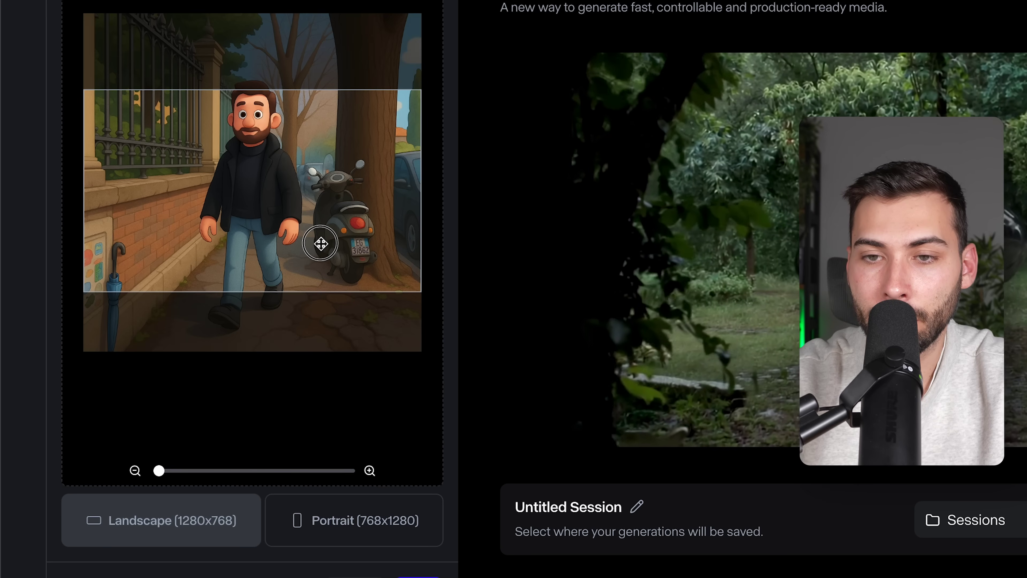
Step: In the other video generator, shift the landscape 1280x768 crop frame slightly downward on the walking character image
{"action": "left_click_drag", "start_coordinate": [322, 248], "coordinate": [323, 256]}
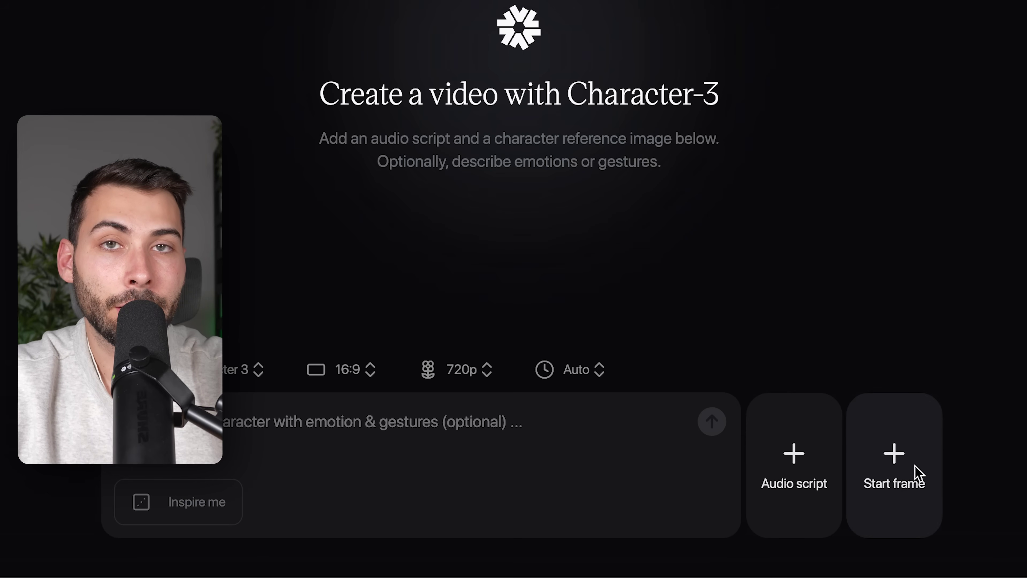
Step: In Hedra, upload the square ChatGPT image of the character with raised hands as the start frame and open the audio script choices
{"action": "left_click", "coordinate": [914, 460]}
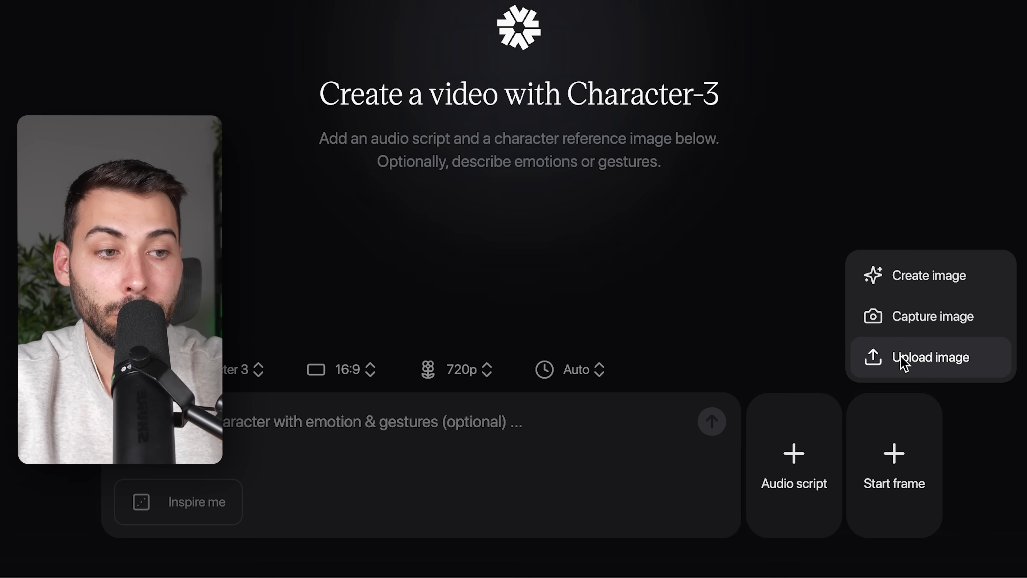
{"action": "left_click", "coordinate": [939, 362]}
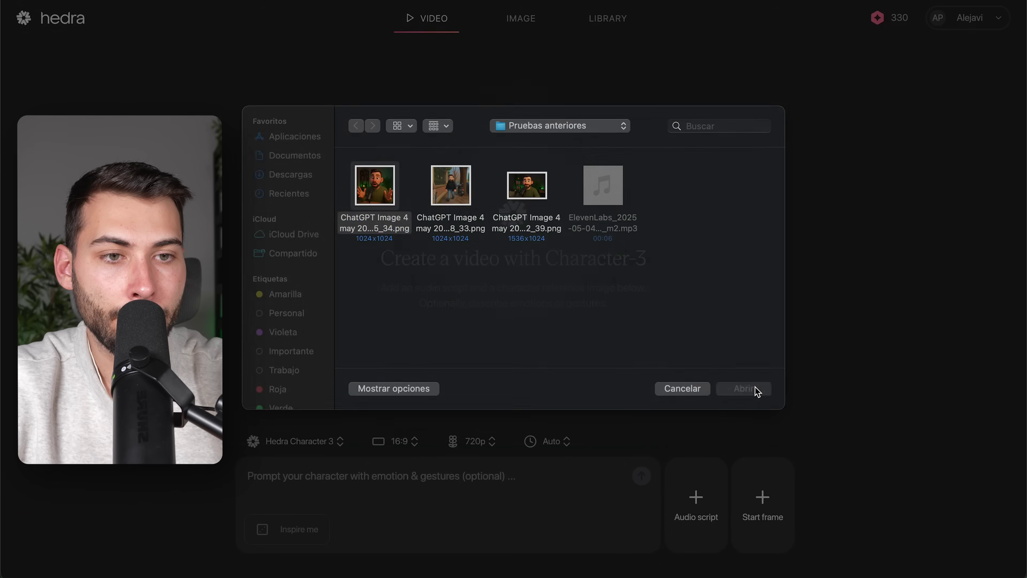
{"action": "left_click", "coordinate": [756, 391]}
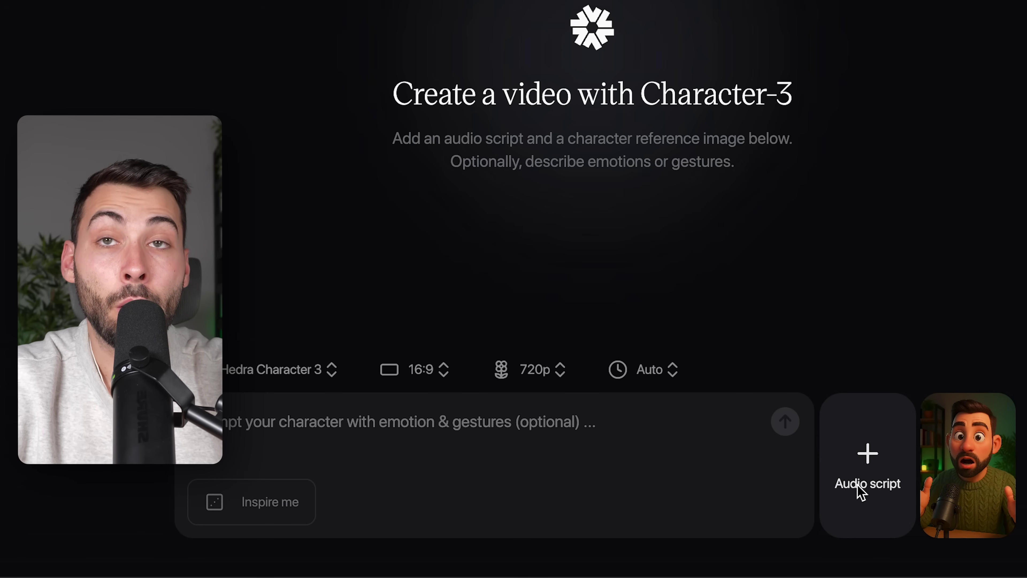
{"action": "left_click", "coordinate": [881, 463]}
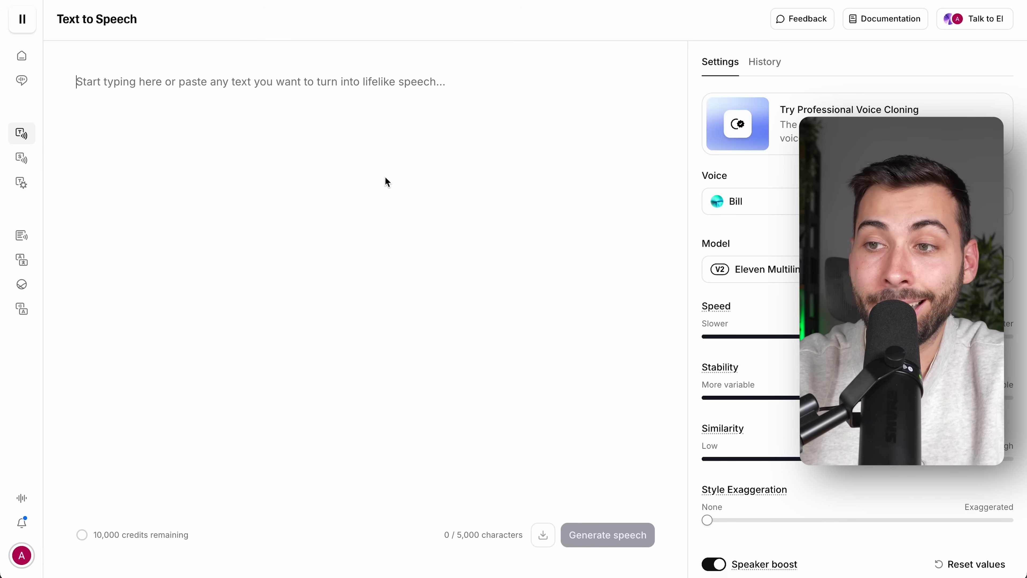
Step: Switch to ElevenLabs Text to Speech and enter "Esto sería una prueba. Déjame por los comentarios que te parece, y dale un like al vídeo."
{"action": "mouse_move", "coordinate": [139, 142]}
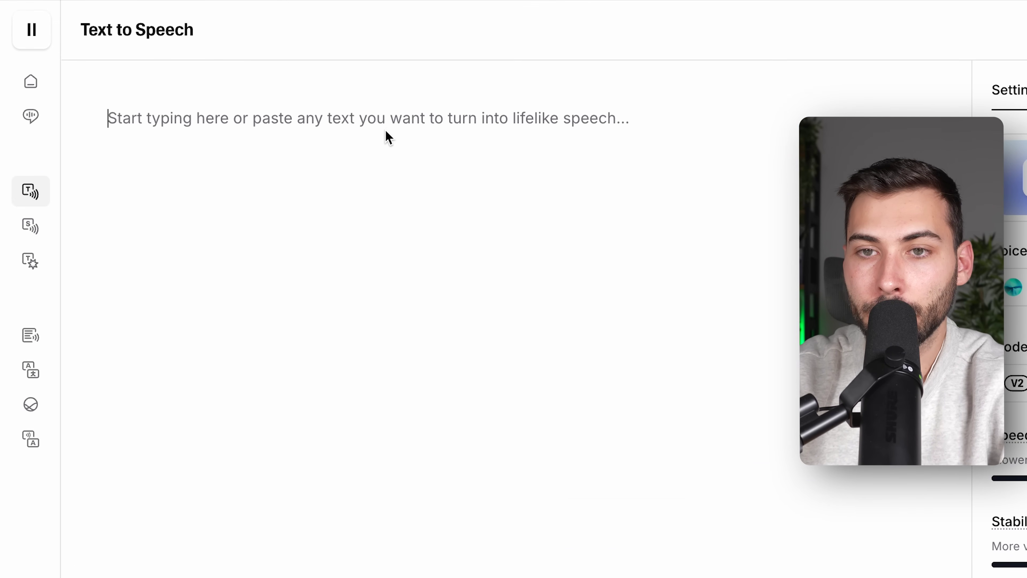
{"action": "type", "text": "Esto sería una prueba. Déjame por los comentarios que te parece, y dale un like al vídeo."}
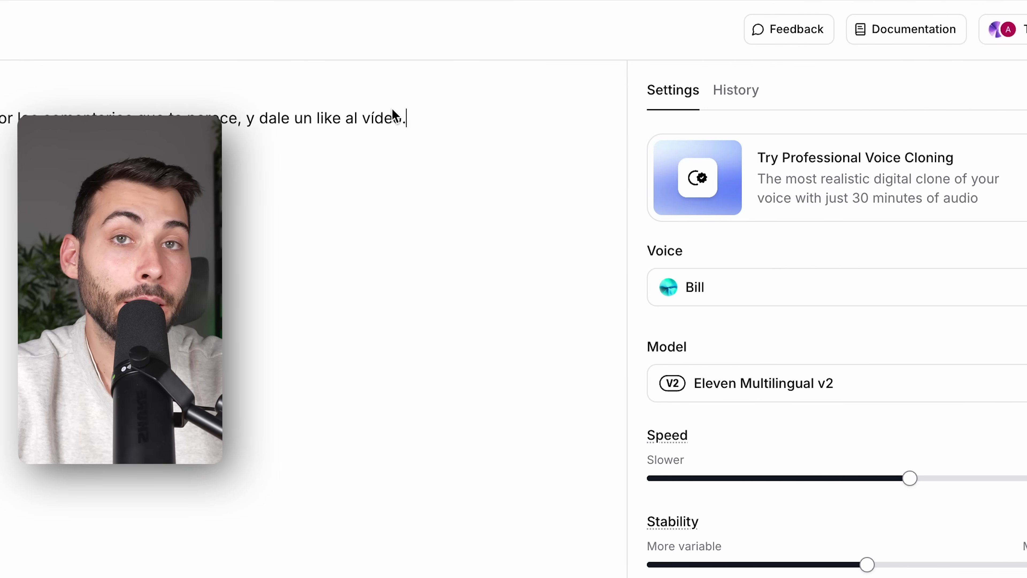
Step: Browse the available voices, including the Spanish ones among the voice library's top picks
{"action": "left_click", "coordinate": [694, 298]}
{"action": "scroll", "coordinate": [740, 351], "scroll_direction": "down", "scroll_amount": 10}
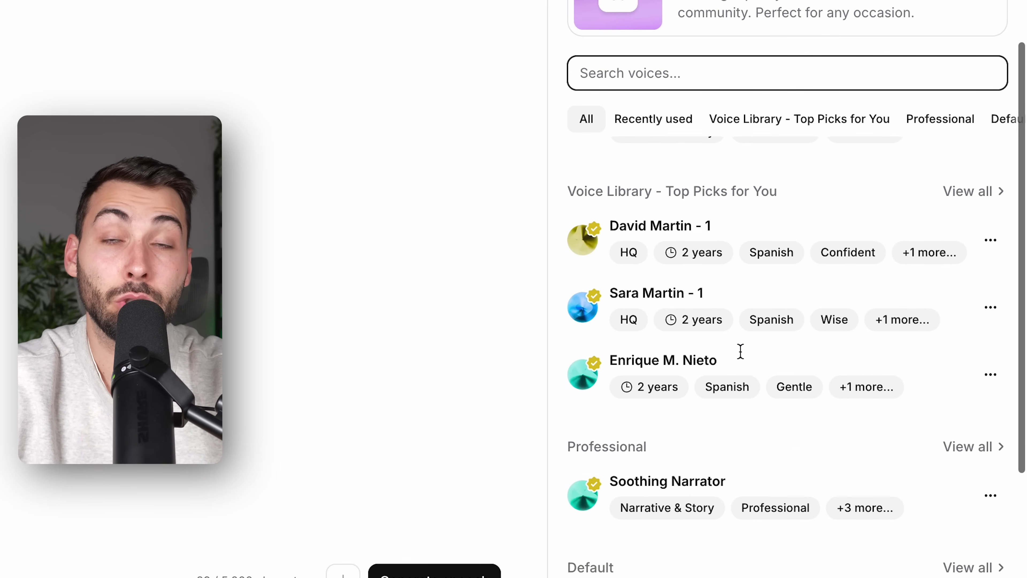
{"action": "left_click", "coordinate": [740, 351]}
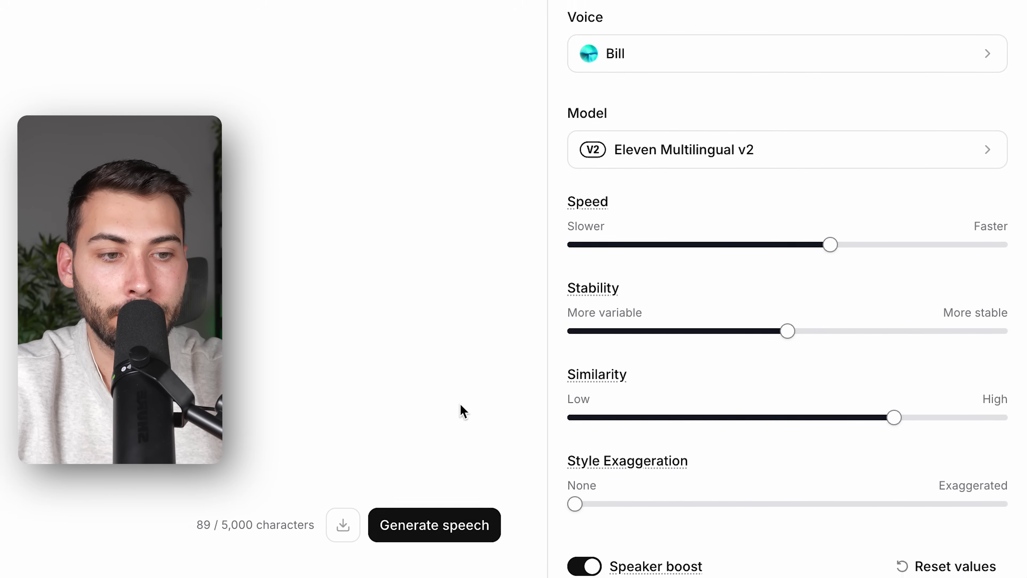
Step: Generate the speech with the Bill voice and Eleven Multilingual v2, and download the audio
{"action": "left_click", "coordinate": [466, 521]}
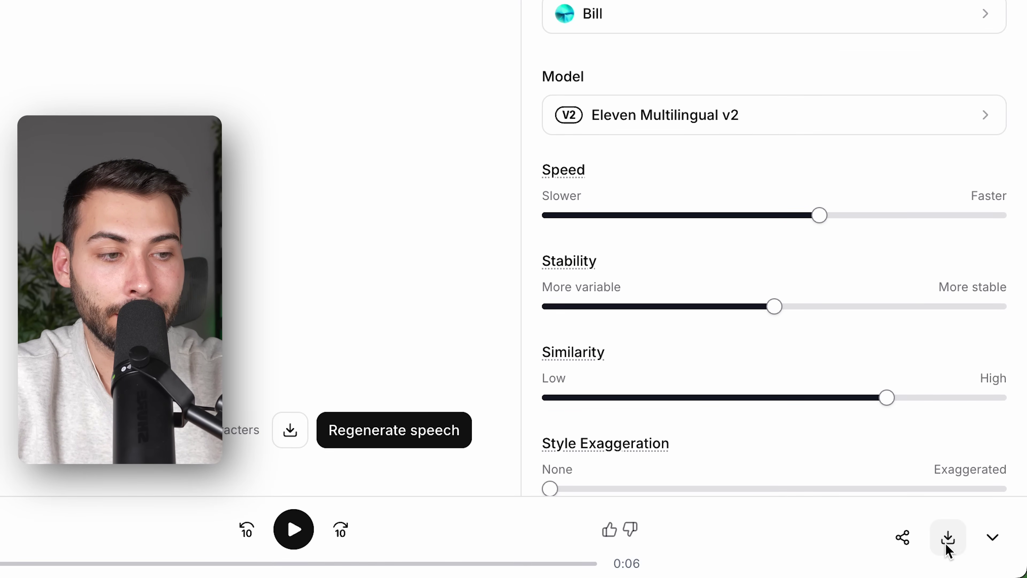
{"action": "left_click", "coordinate": [948, 538]}
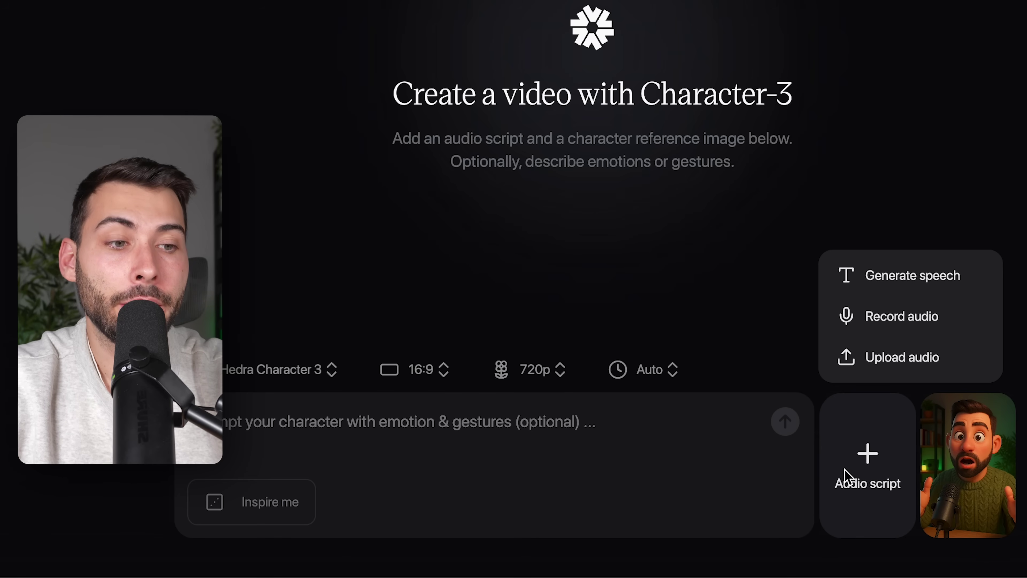
Step: Back in Hedra, upload the ElevenLabs MP3 as the audio script and open the voice choices of the AI voice changer
{"action": "left_click", "coordinate": [902, 357]}
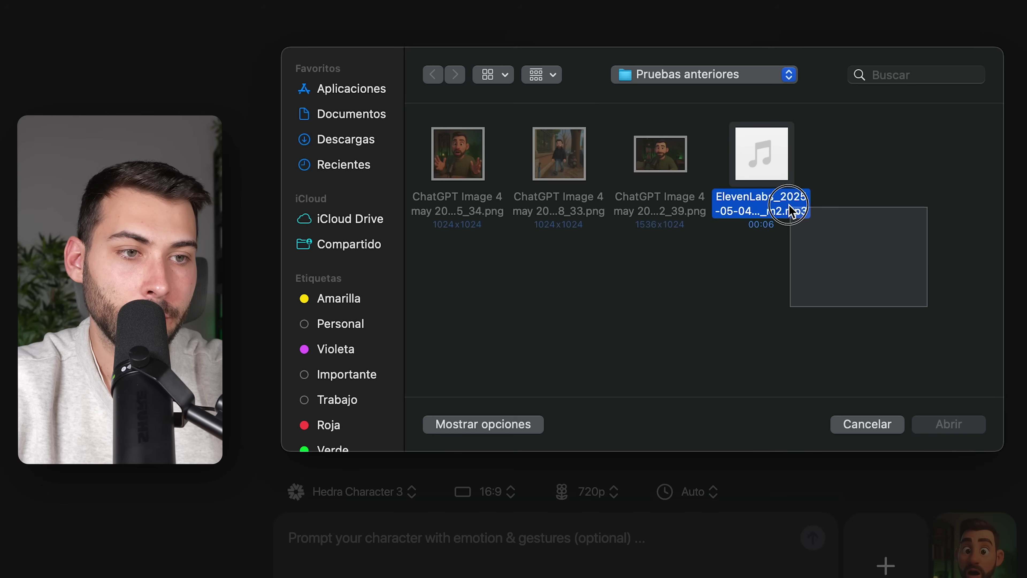
{"action": "left_click", "coordinate": [761, 204]}
{"action": "left_click", "coordinate": [969, 428]}
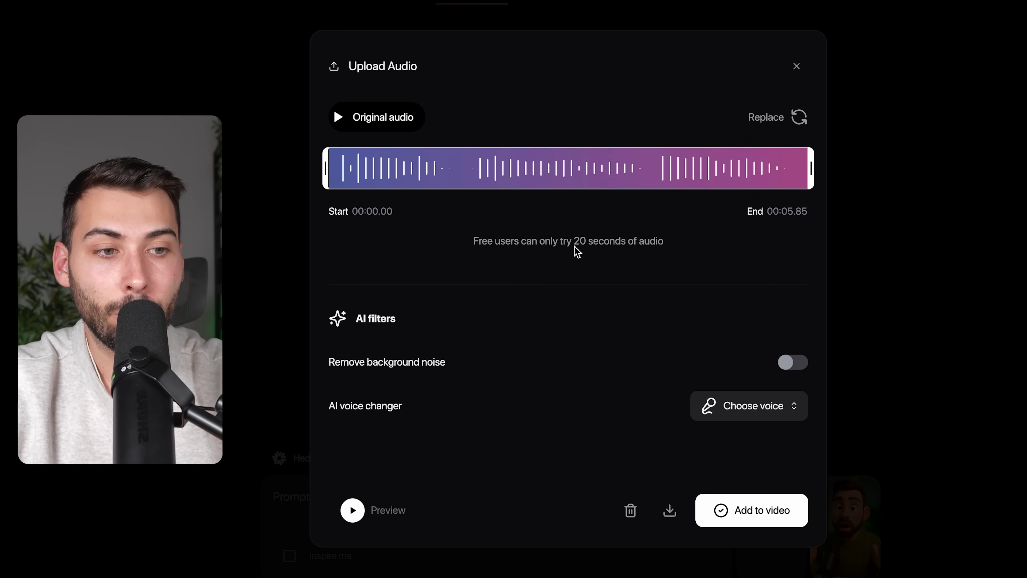
{"action": "left_click", "coordinate": [746, 413]}
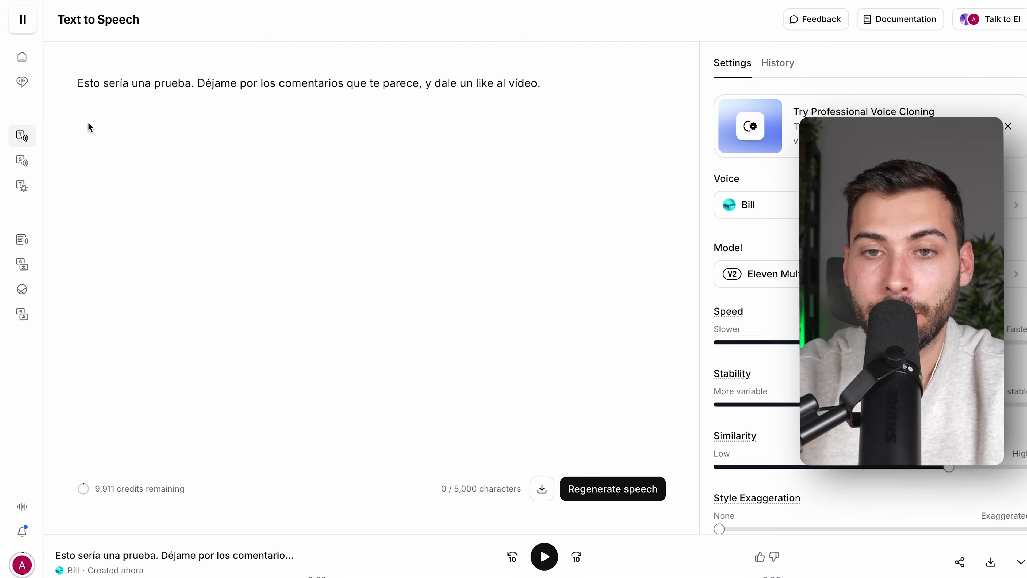
Step: Switch to ElevenLabs Voice Changer and record a short live voice clip of about 6 seconds
{"action": "mouse_move", "coordinate": [44, 156]}
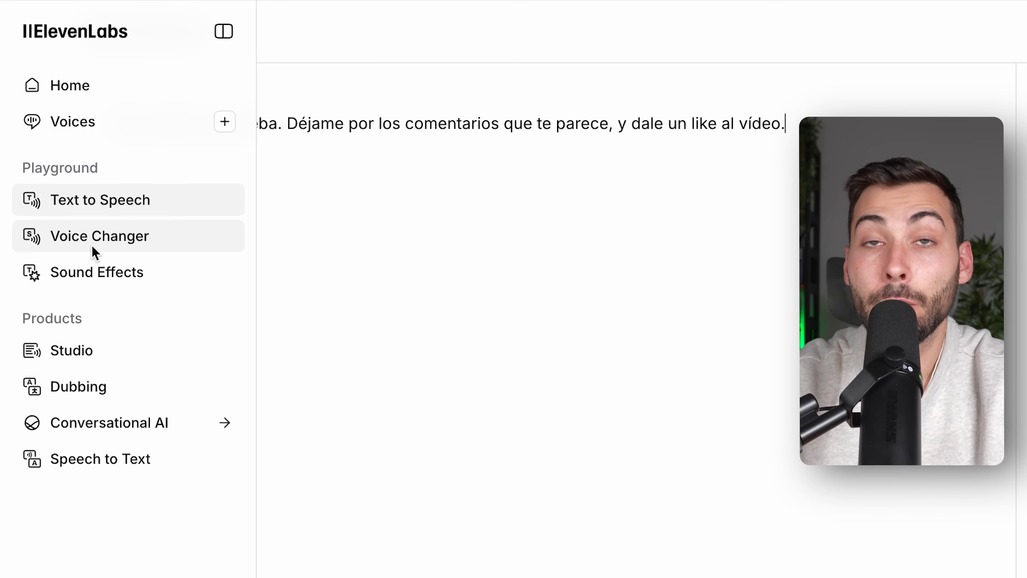
{"action": "left_click", "coordinate": [93, 245]}
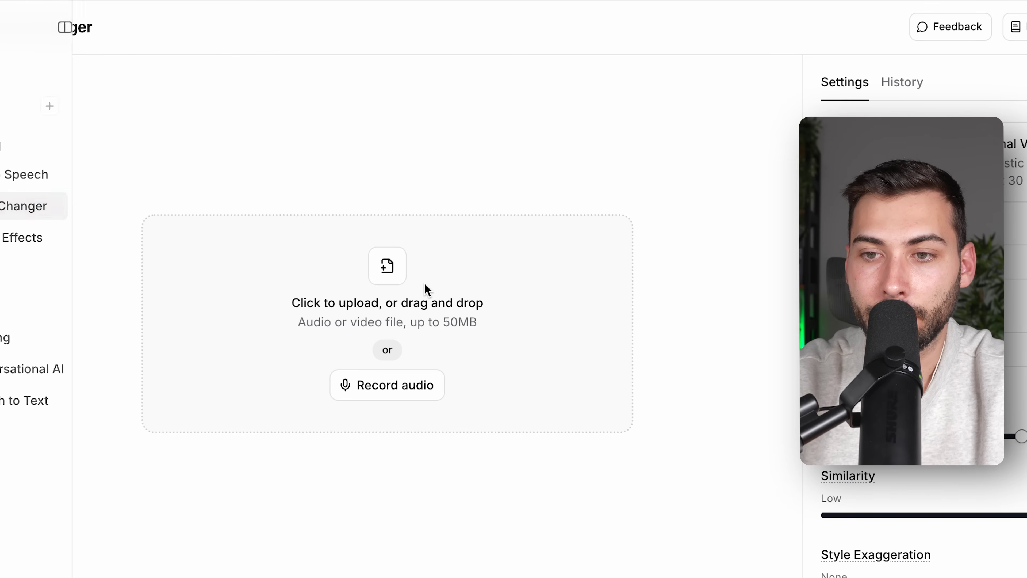
{"action": "left_click", "coordinate": [404, 393]}
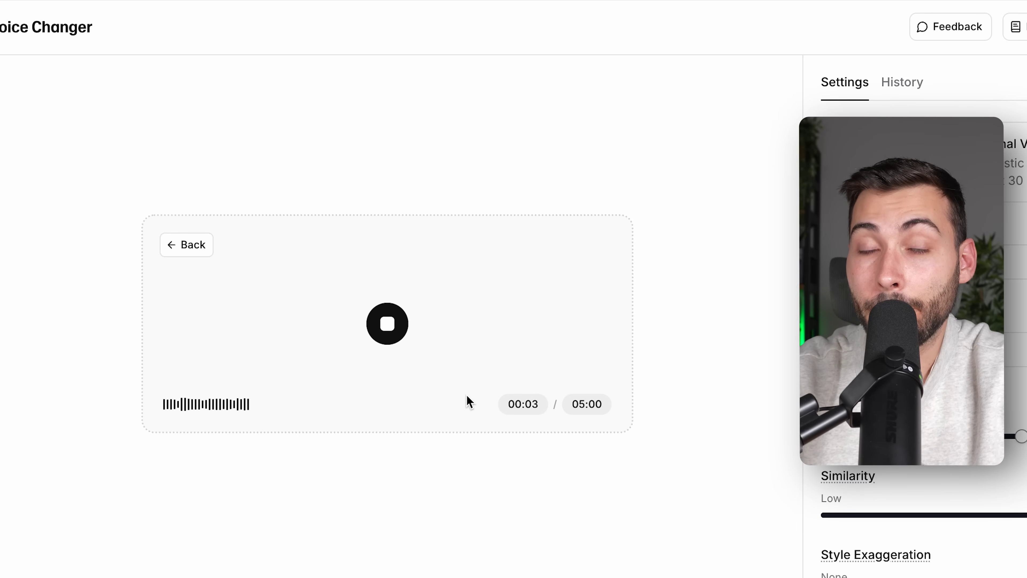
{"action": "left_click", "coordinate": [391, 325]}
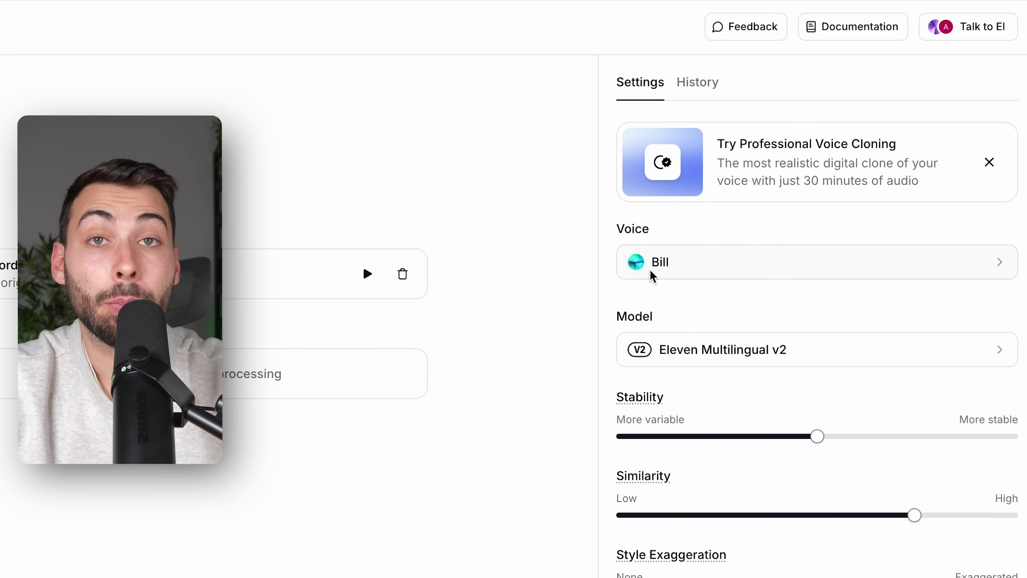
Step: Generate speech from the live recording with the Bill voice and play the audio
{"action": "left_click", "coordinate": [786, 452]}
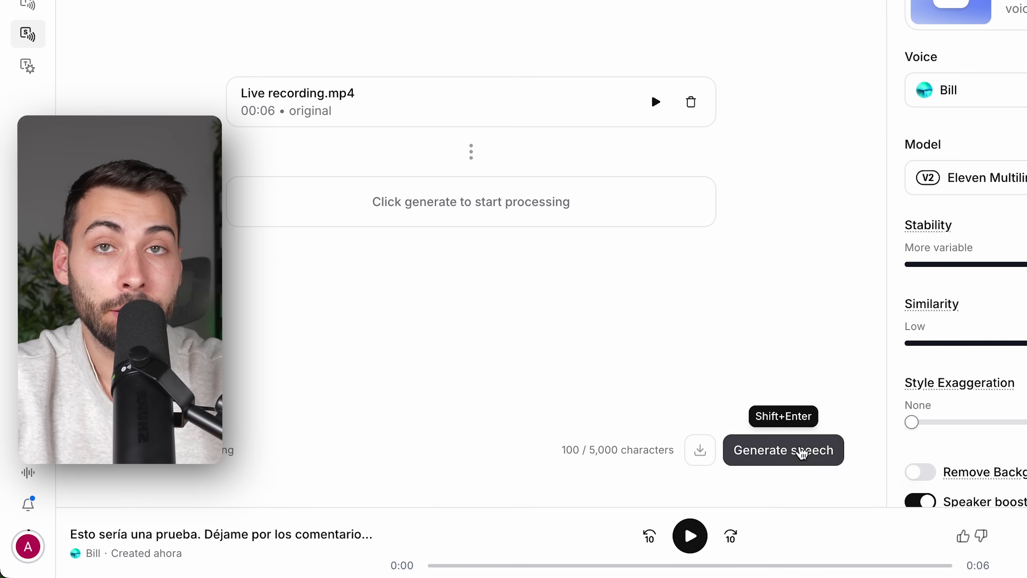
{"action": "left_click", "coordinate": [697, 537]}
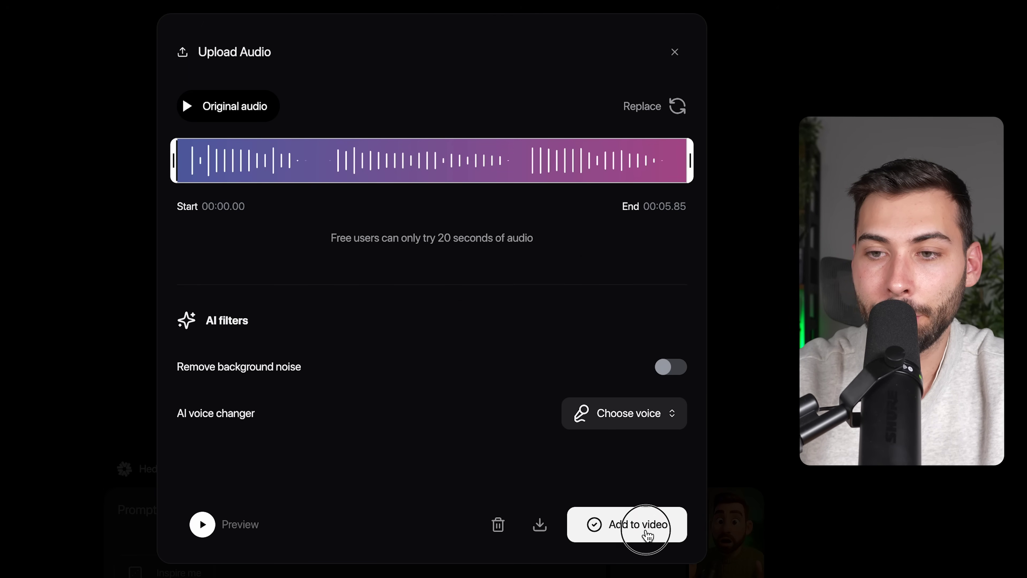
Step: In Hedra, add the uploaded audio to the video, enter the prompt "el personaje está hablando" and generate it
{"action": "left_click", "coordinate": [646, 532]}
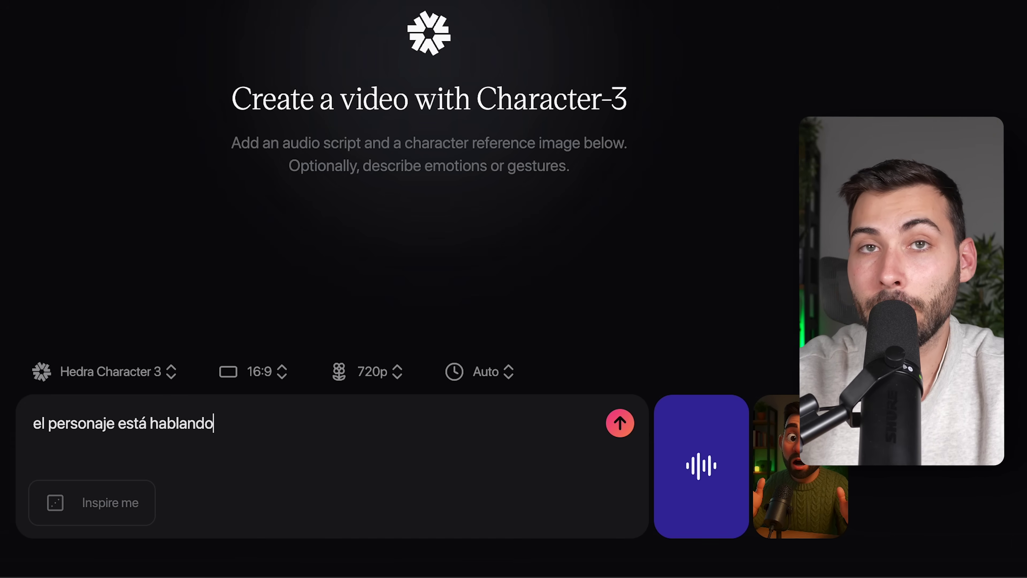
{"action": "left_click", "coordinate": [620, 423]}
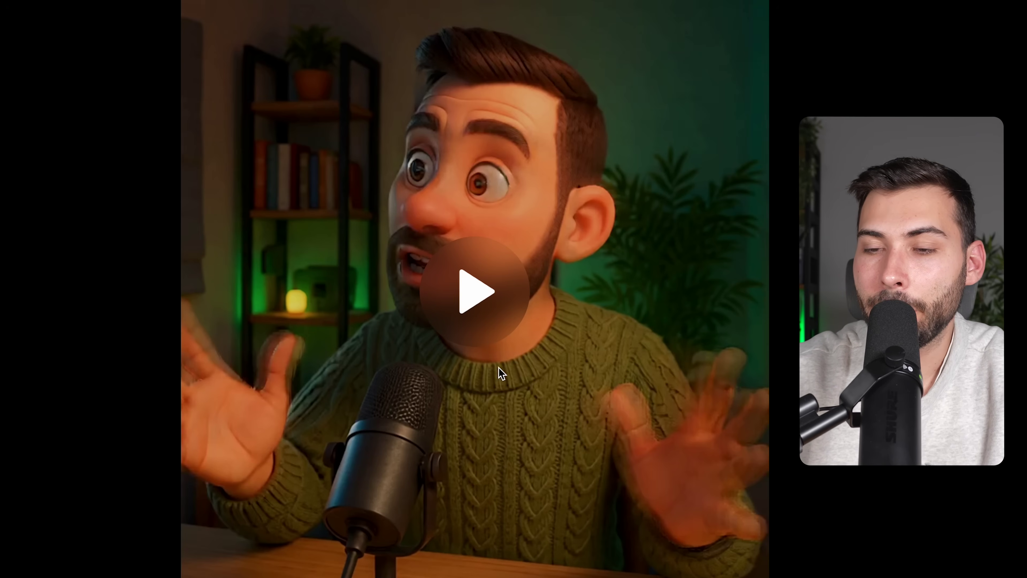
Step: Play the generated Hedra video to check the character's lip movement and gestures
{"action": "left_click", "coordinate": [477, 335]}
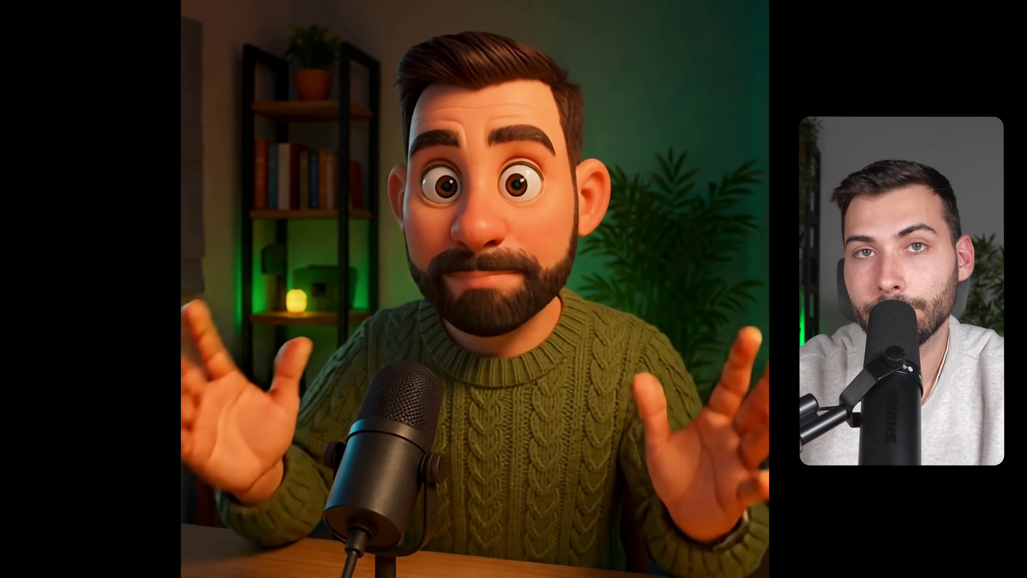
{"action": "left_click", "coordinate": [216, 449]}
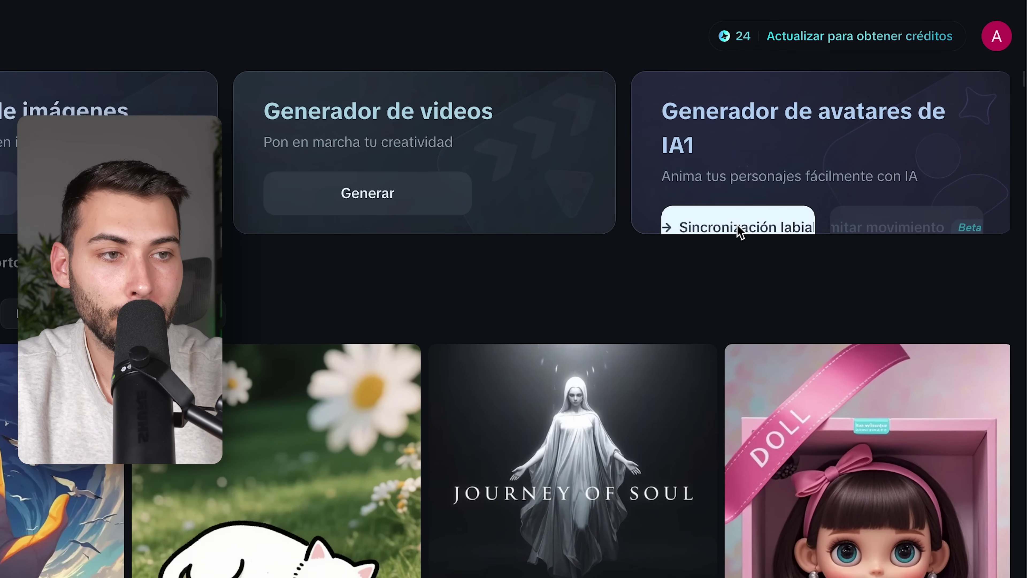
Step: Switch to Dreamina's AI avatar lip sync and upload the image of the character in the green sweater
{"action": "left_click", "coordinate": [739, 227]}
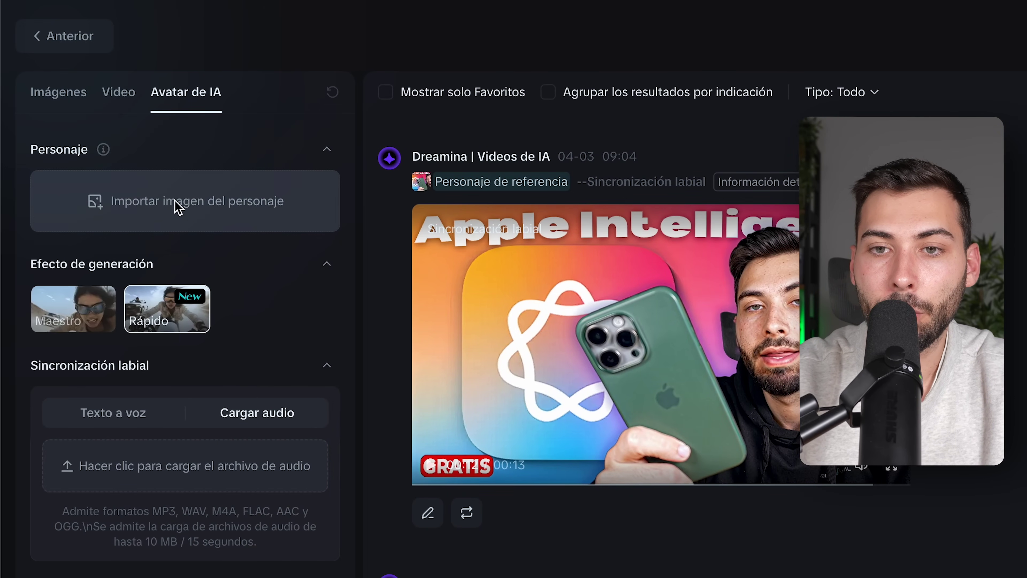
{"action": "left_click", "coordinate": [202, 206]}
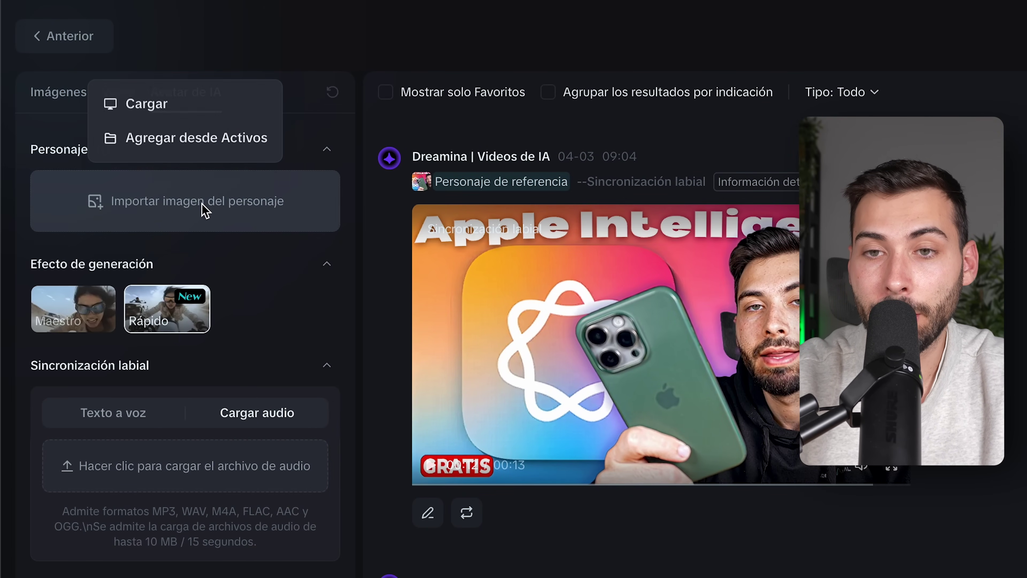
{"action": "left_click", "coordinate": [144, 104]}
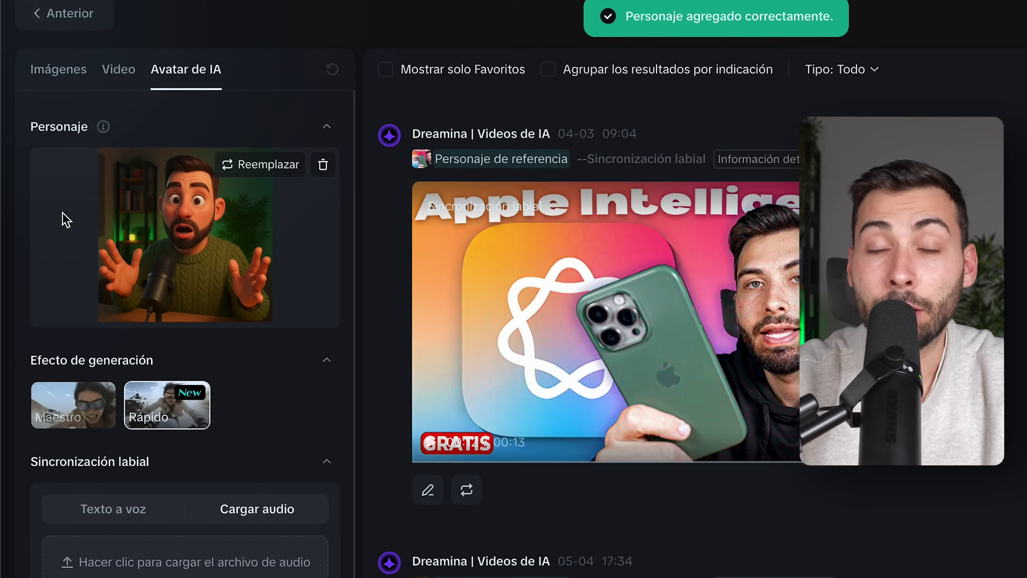
Step: Load the ElevenLabs audio file for the lip sync, look at the text-to-voice option and return to the uploaded audio
{"action": "scroll", "coordinate": [257, 41], "scroll_direction": "down", "scroll_amount": 5}
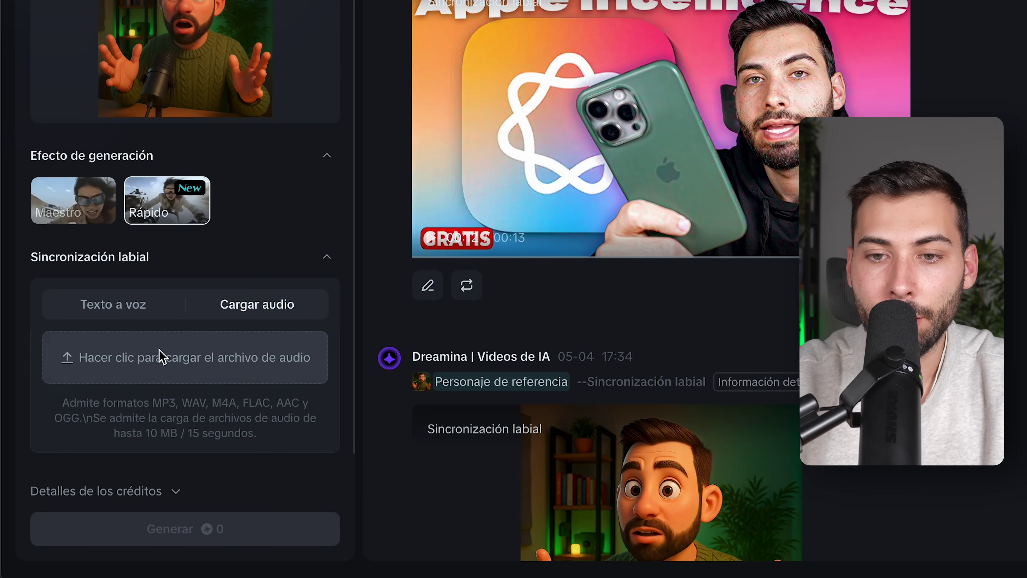
{"action": "left_click", "coordinate": [170, 368]}
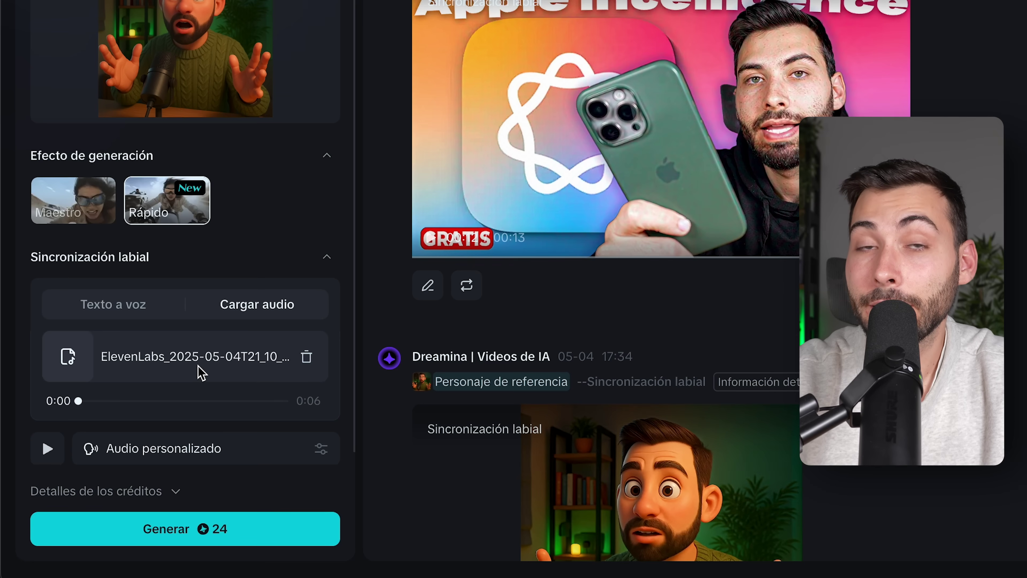
{"action": "left_click", "coordinate": [130, 310]}
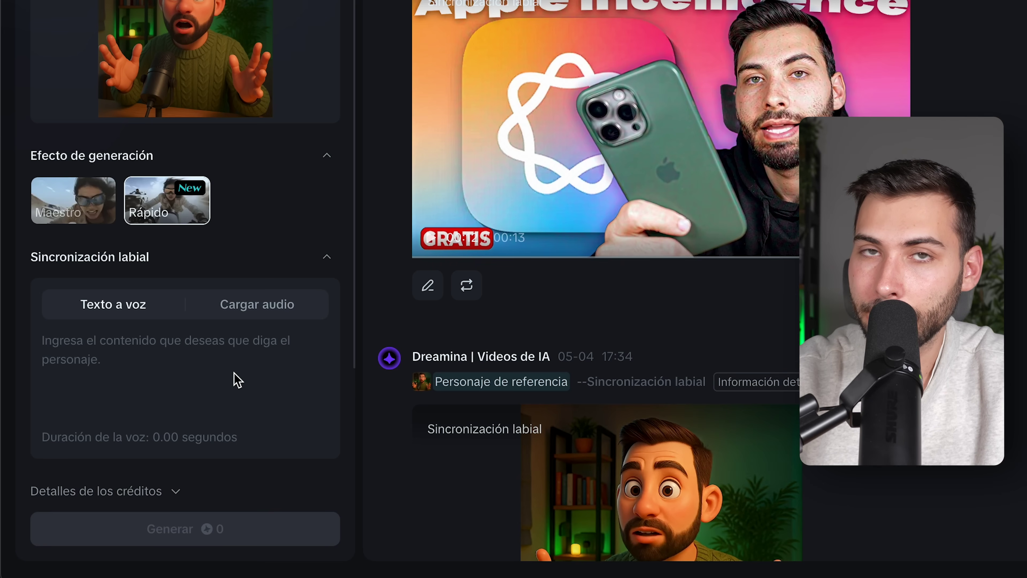
{"action": "left_click", "coordinate": [256, 310]}
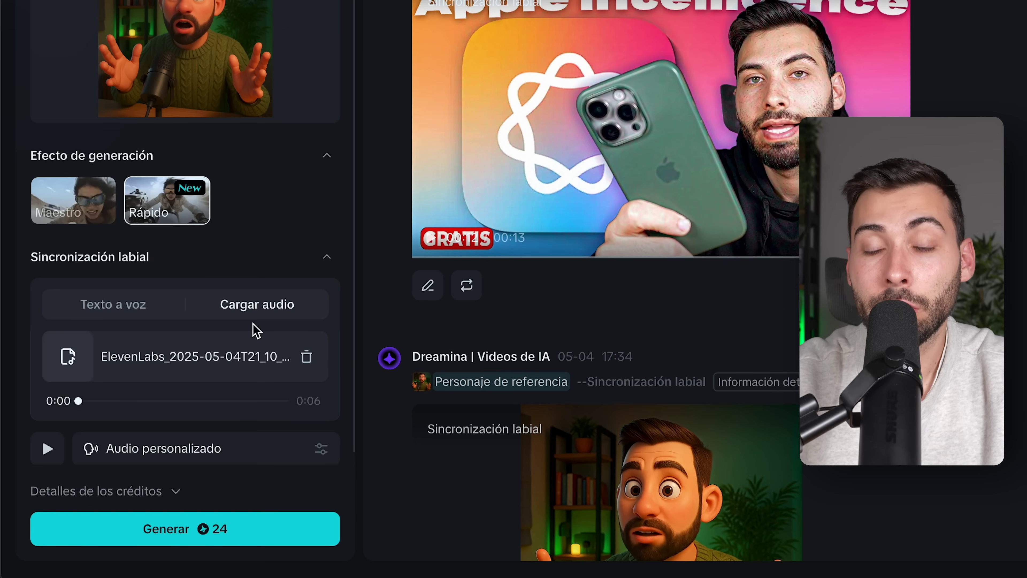
Step: Generate the lip-sync avatar video with the Rápido effect and play the result
{"action": "left_click", "coordinate": [209, 528]}
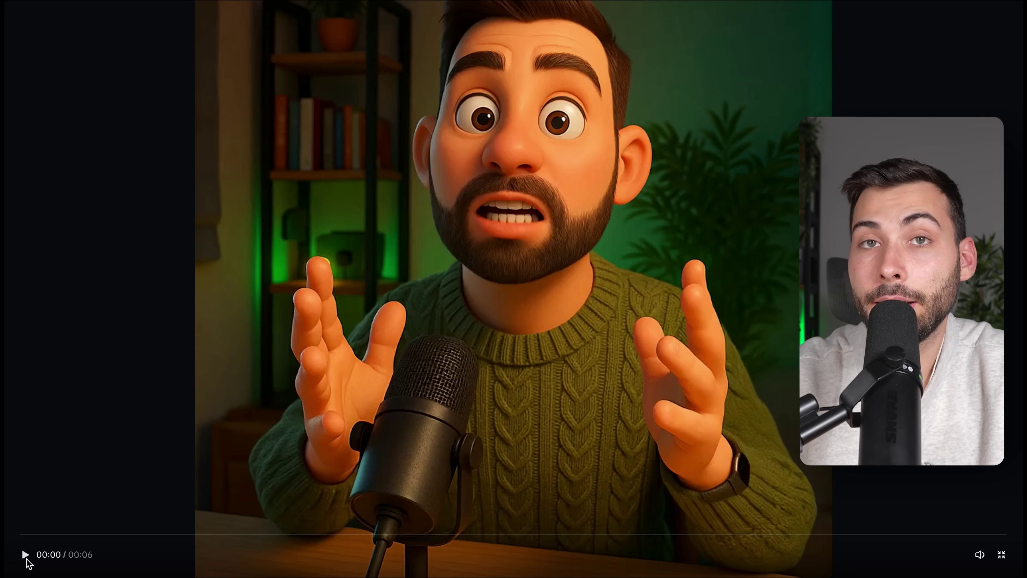
{"action": "left_click", "coordinate": [26, 555]}
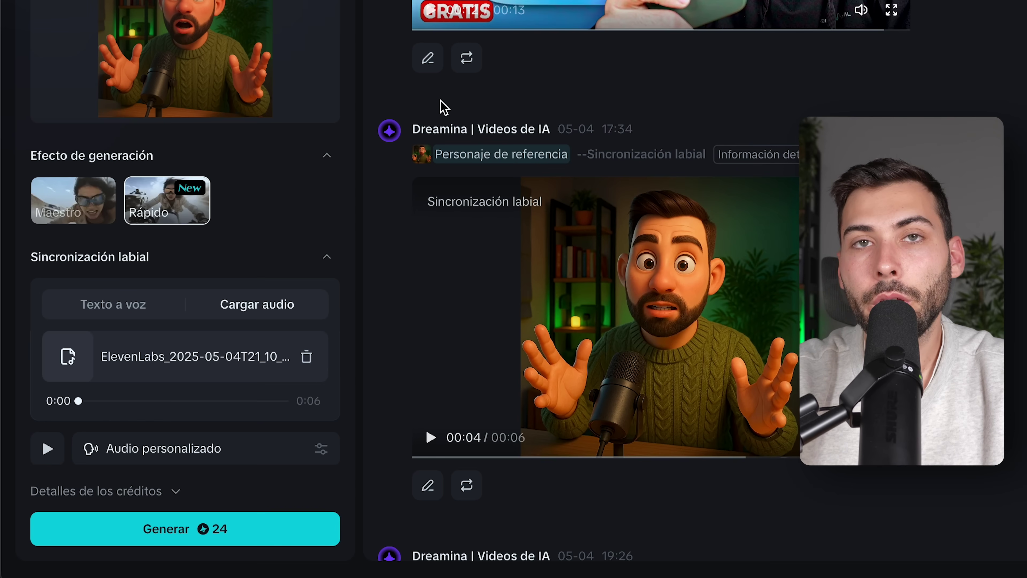
Step: Set the lip-sync generation effect to Maestro and check its credit cost
{"action": "left_click", "coordinate": [95, 205]}
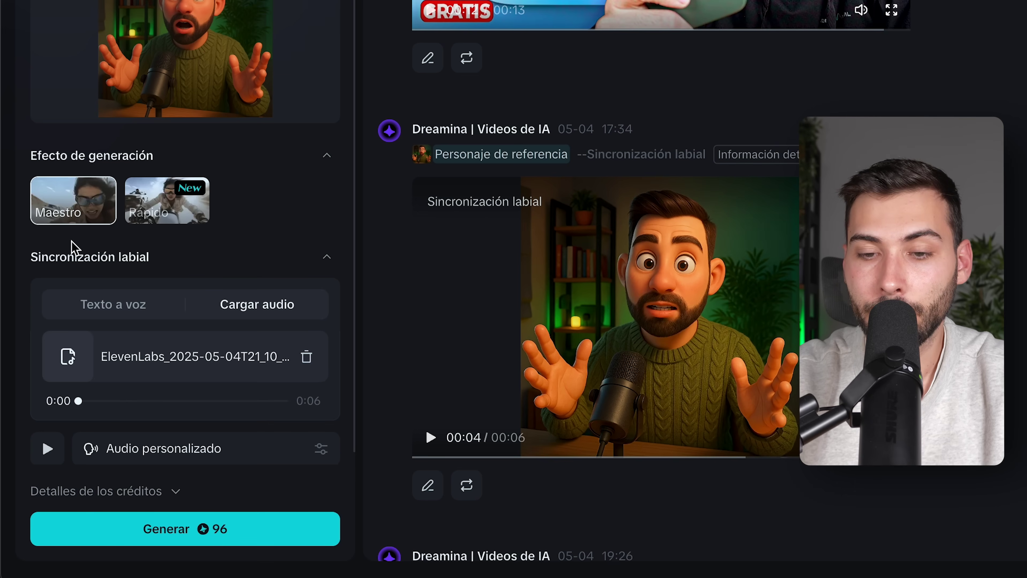
{"action": "mouse_move", "coordinate": [233, 531]}
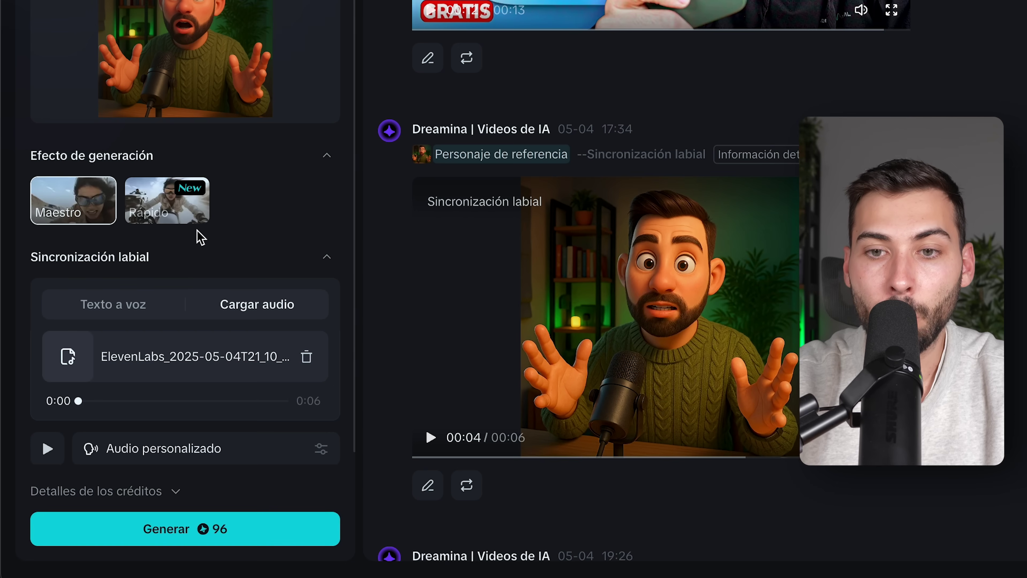
{"action": "scroll", "coordinate": [992, 257], "scroll_direction": "down", "scroll_amount": 10}
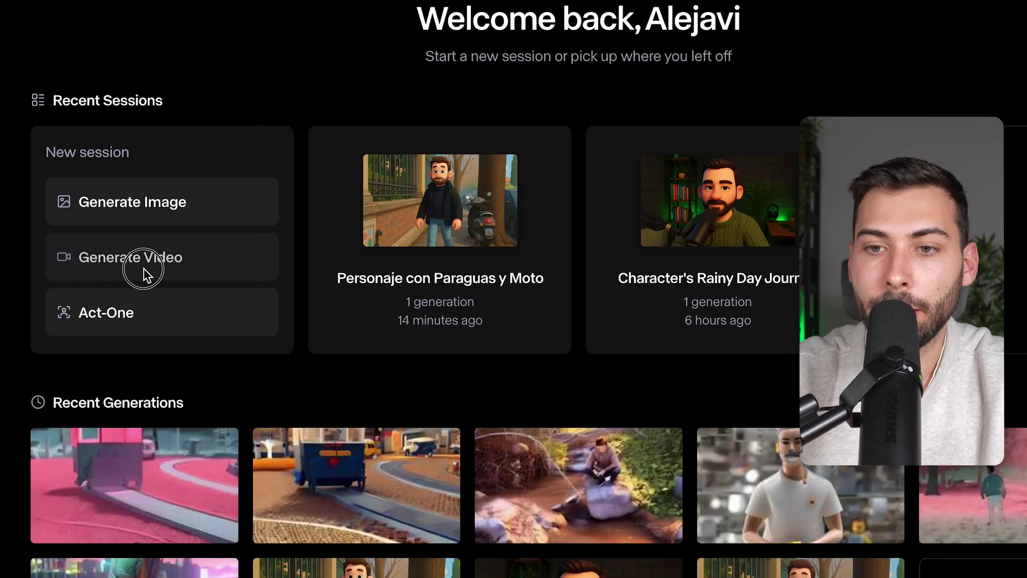
Step: Switch to Runway, start a video generation session and set up Act-One with the Gen-3 Alpha Turbo model
{"action": "left_click", "coordinate": [282, 274]}
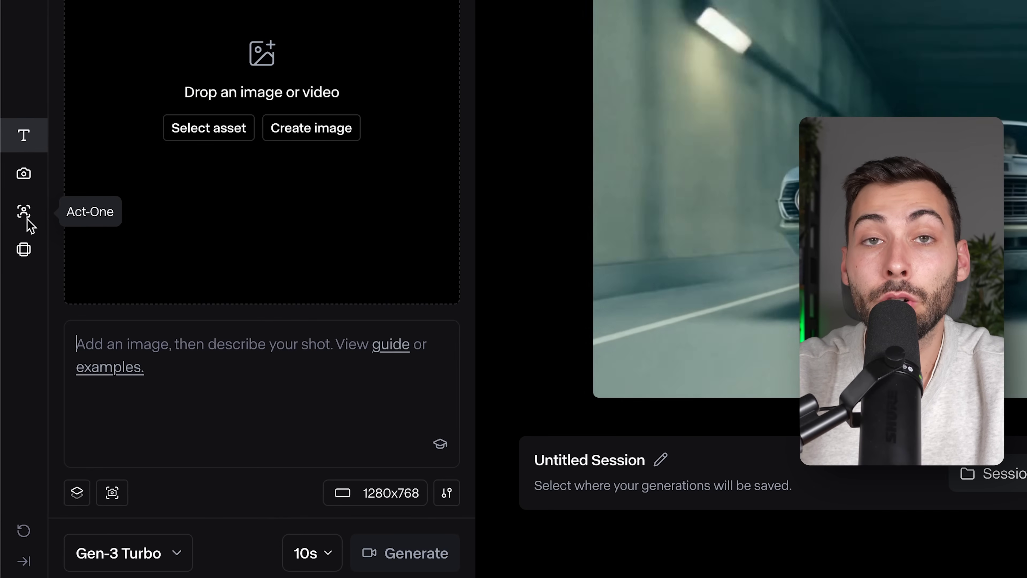
{"action": "left_click", "coordinate": [26, 220]}
{"action": "left_click", "coordinate": [121, 552]}
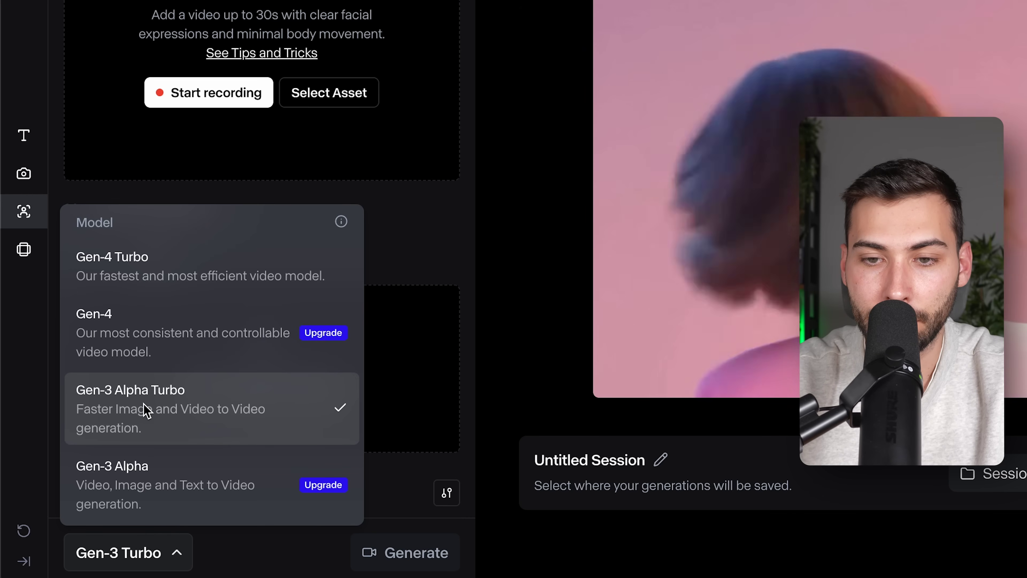
{"action": "left_click", "coordinate": [147, 412]}
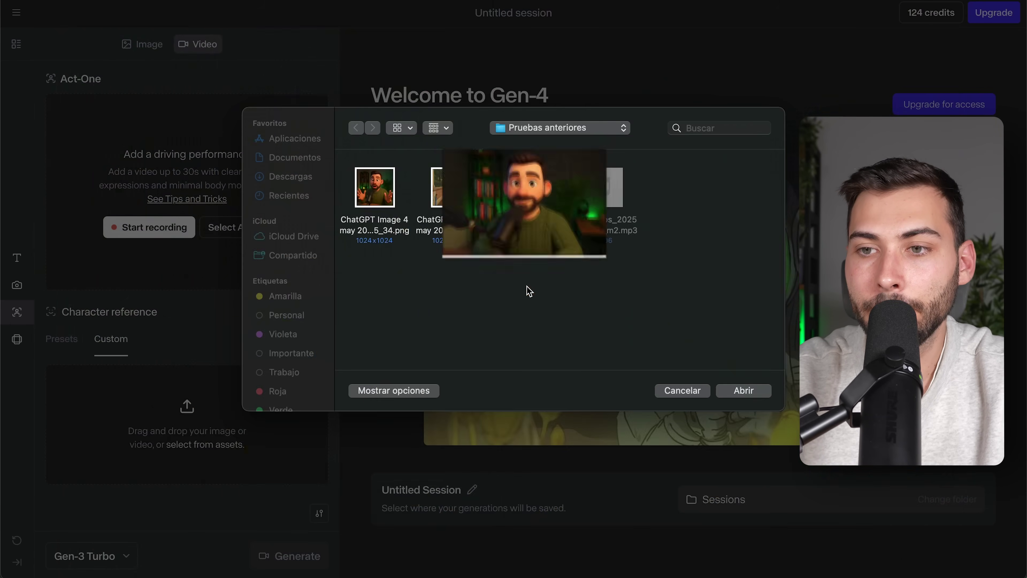
Step: Upload the image of the character in the green sweater as the custom character reference and crop it
{"action": "key", "text": "Return"}
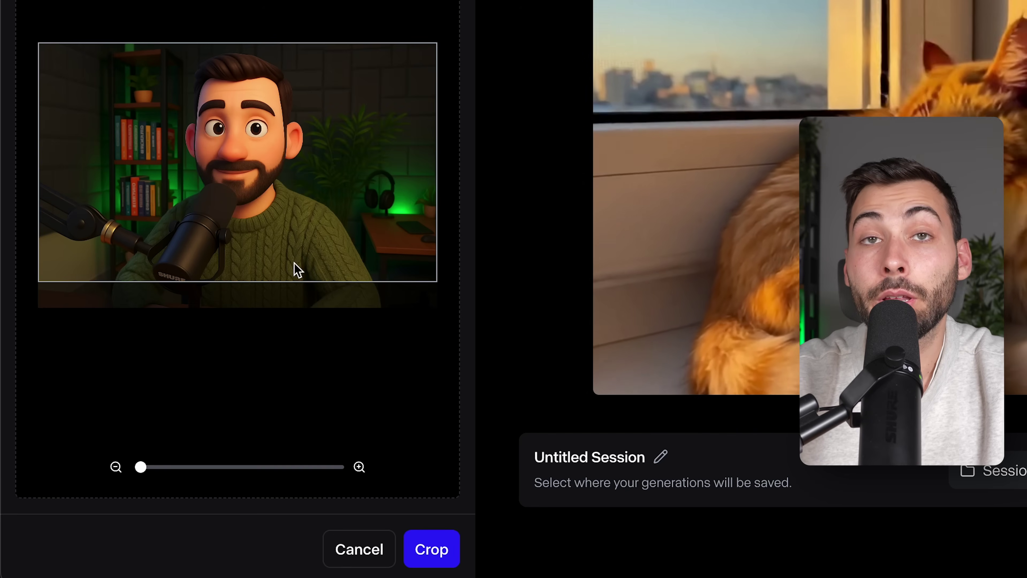
{"action": "left_click", "coordinate": [436, 552]}
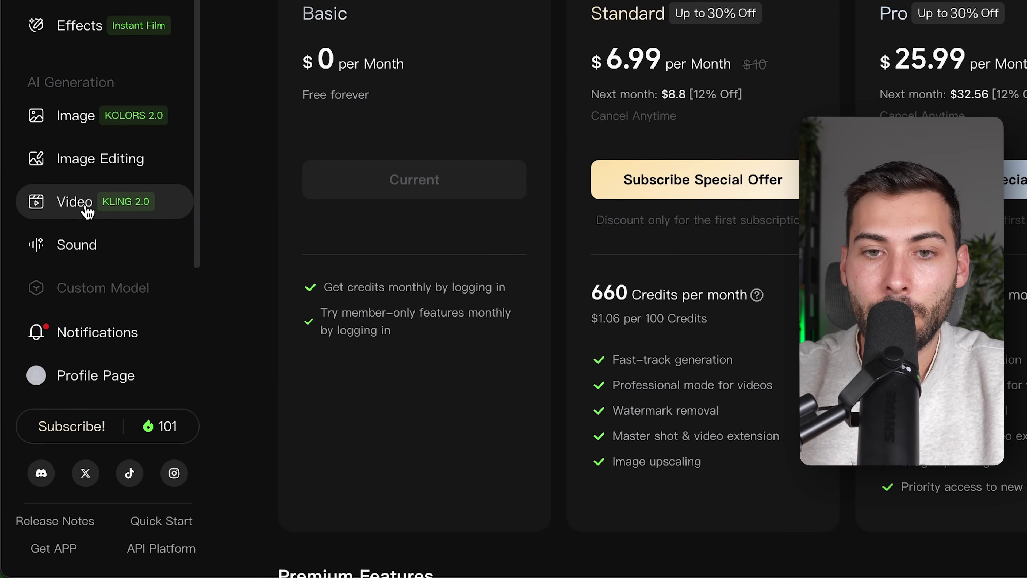
Step: Switch to Kling AI, open video generation and choose the KLING 2.0 Master model
{"action": "left_click", "coordinate": [87, 211]}
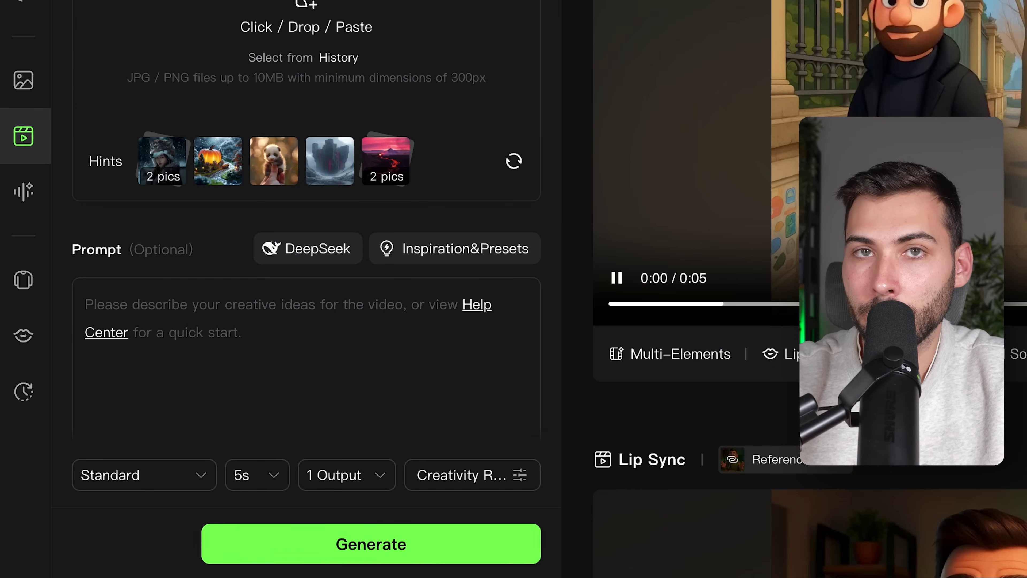
{"action": "left_click", "coordinate": [347, 36]}
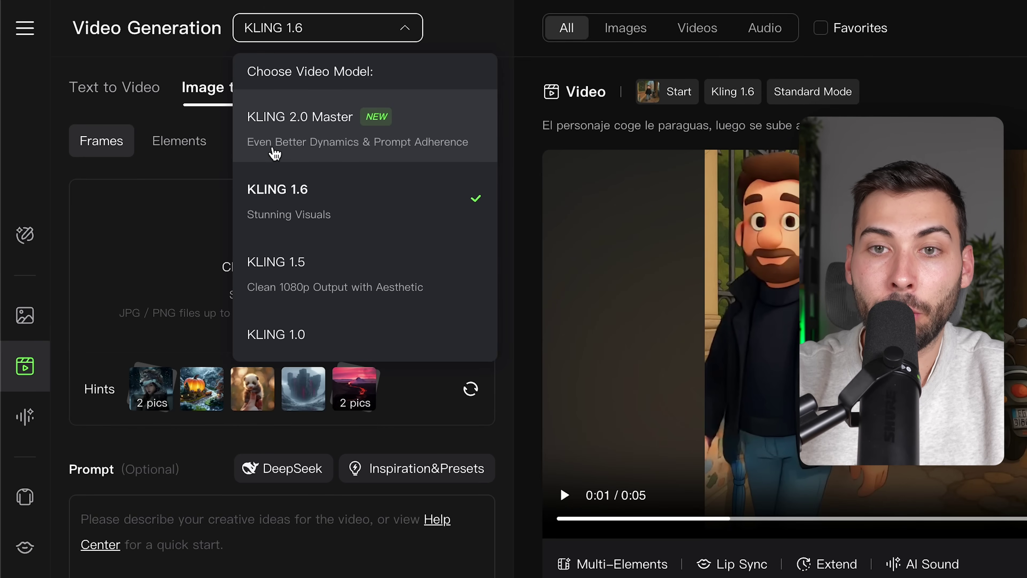
{"action": "left_click", "coordinate": [343, 142]}
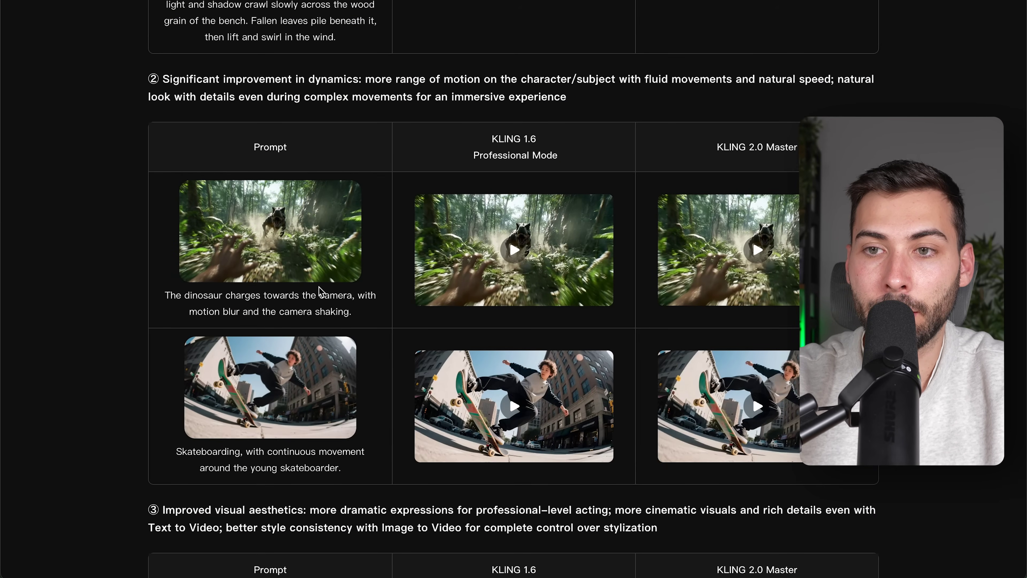
Step: Play the dinosaur and skateboarding sample videos in the comparison of KLING 1.6 and KLING 2.0 Master
{"action": "left_click", "coordinate": [318, 279]}
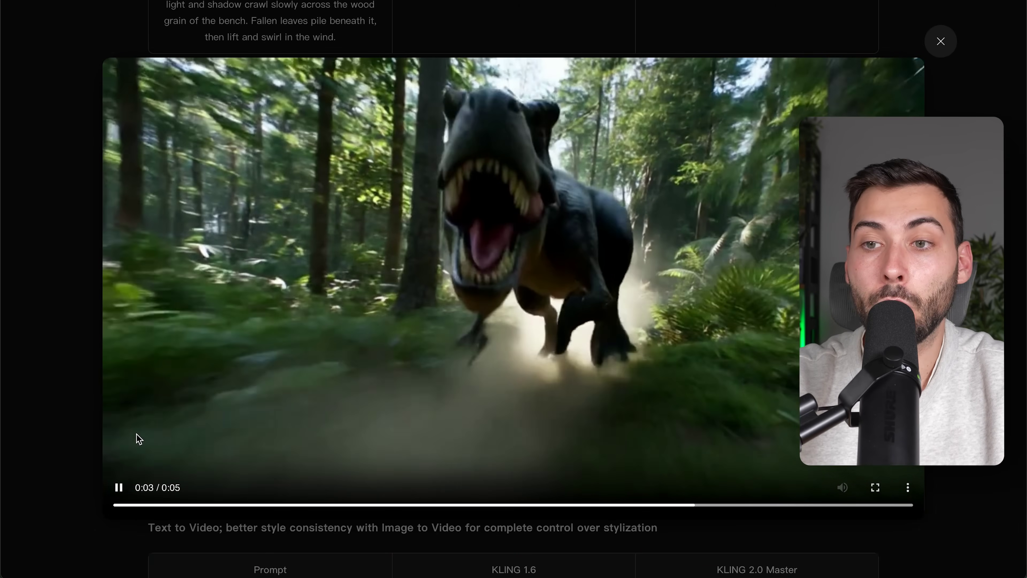
{"action": "key", "text": "Escape"}
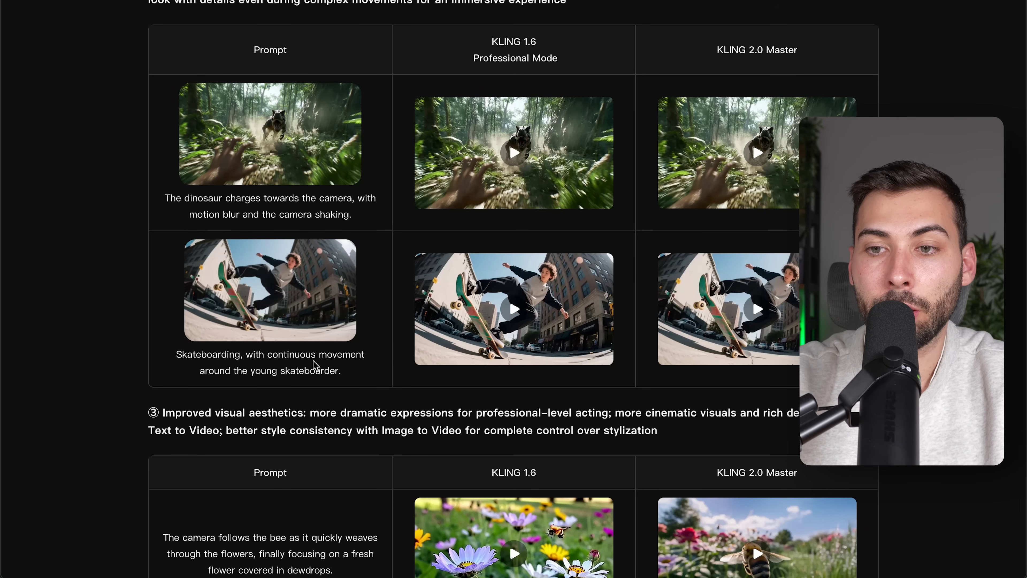
{"action": "left_click", "coordinate": [579, 358]}
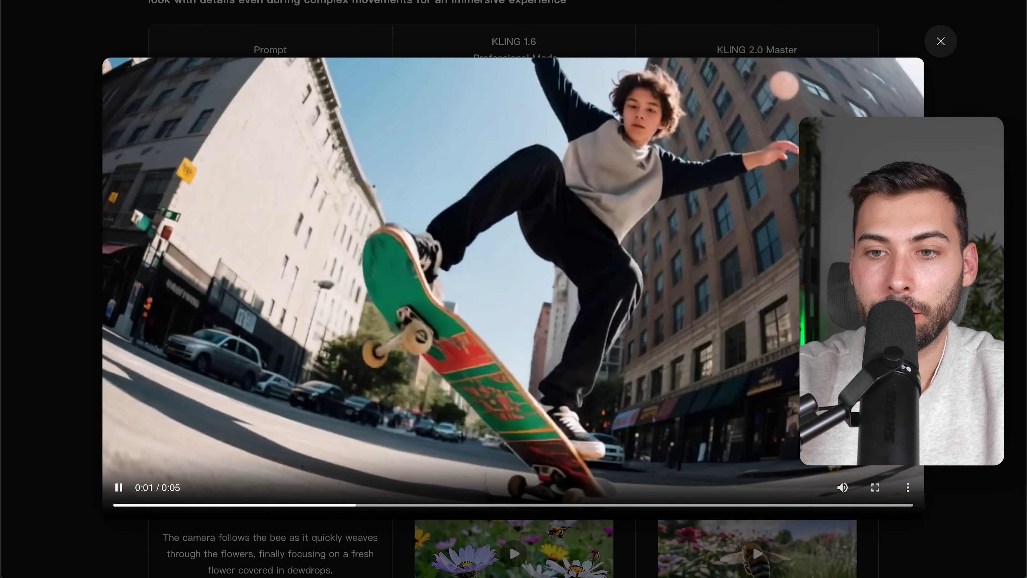